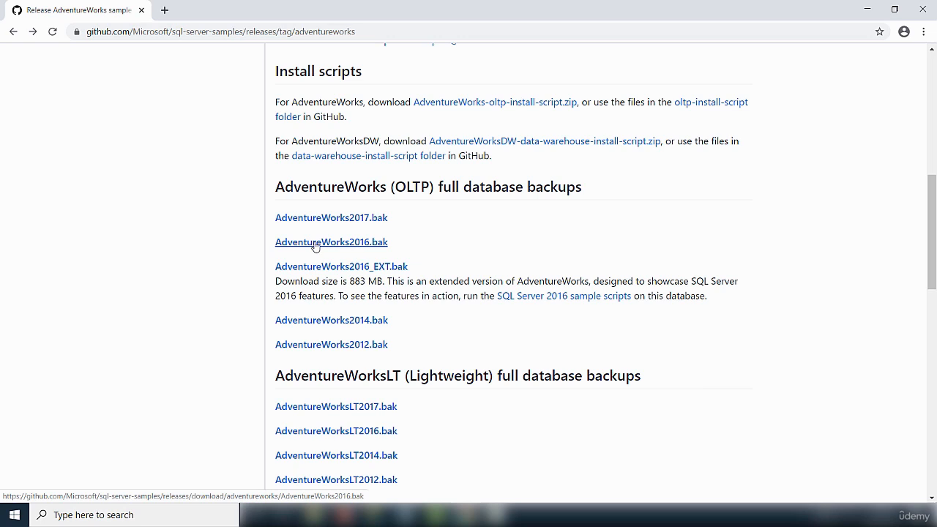
Download the AdventureWorks2016.bak full database backup from the OLTP section and show the downloaded file in its folder.
{"action": "left_click", "coordinate": [316, 246]}
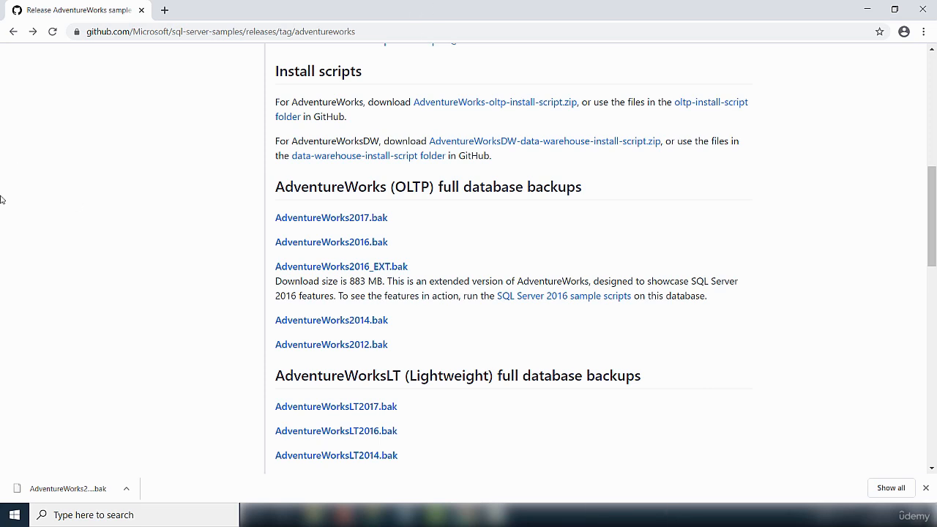
{"action": "left_click", "coordinate": [126, 488]}
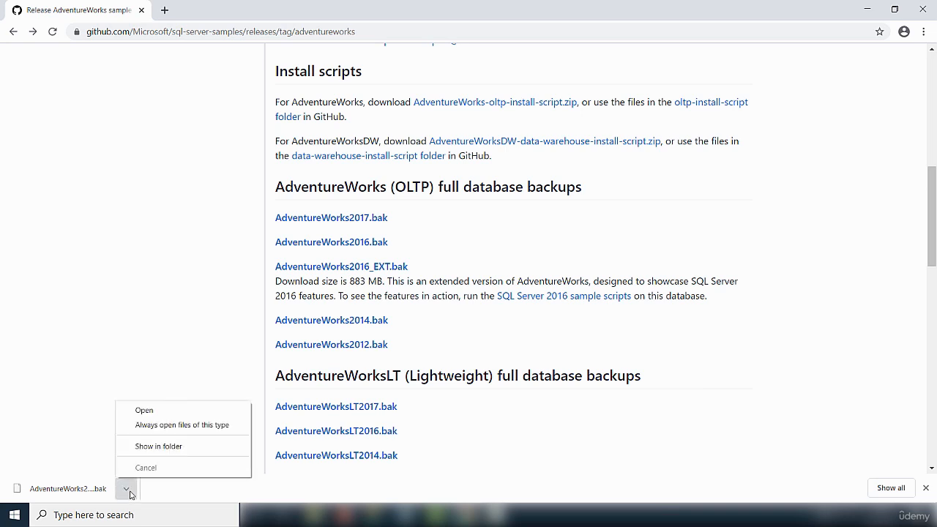
{"action": "left_click", "coordinate": [162, 453]}
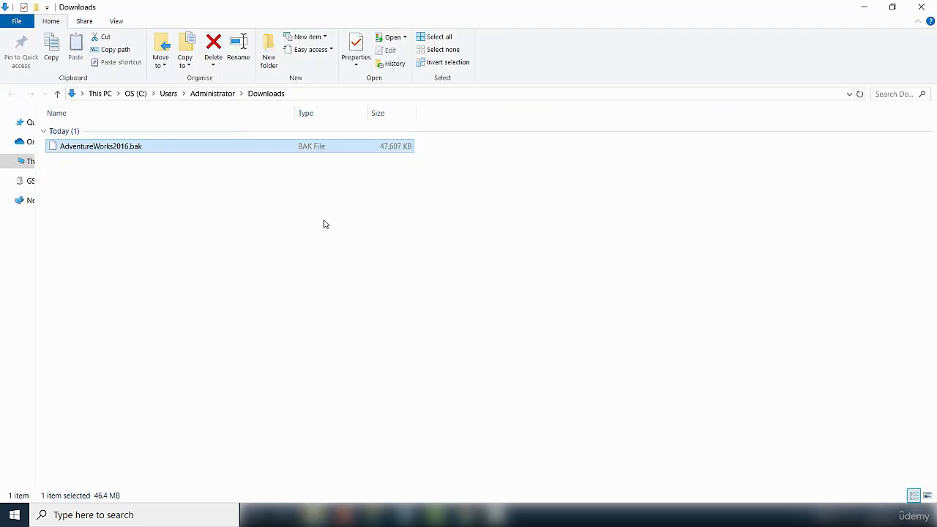
{"action": "left_click", "coordinate": [117, 170]}
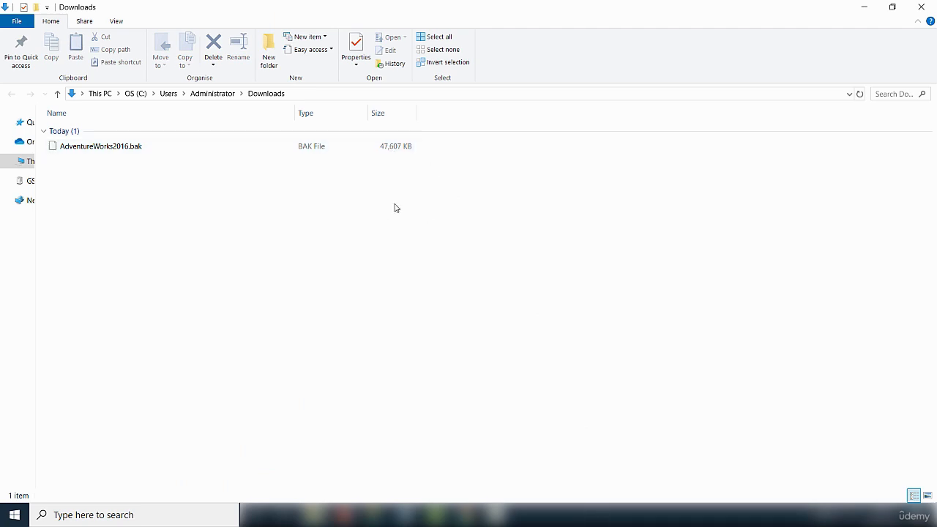
Cut AdventureWorks2016.bak from the Downloads folder.
{"action": "mouse_move", "coordinate": [107, 153]}
{"action": "left_click", "coordinate": [86, 148]}
{"action": "right_click", "coordinate": [87, 148]}
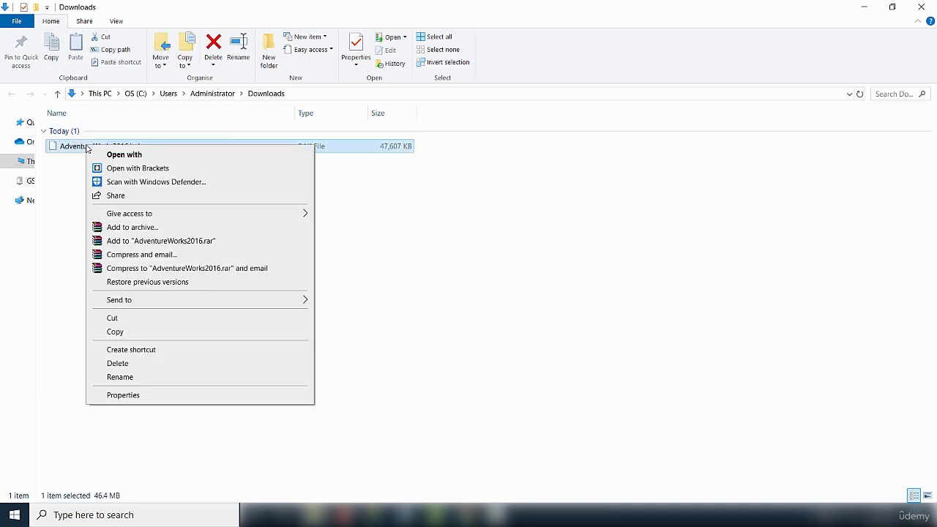
{"action": "left_click", "coordinate": [113, 318]}
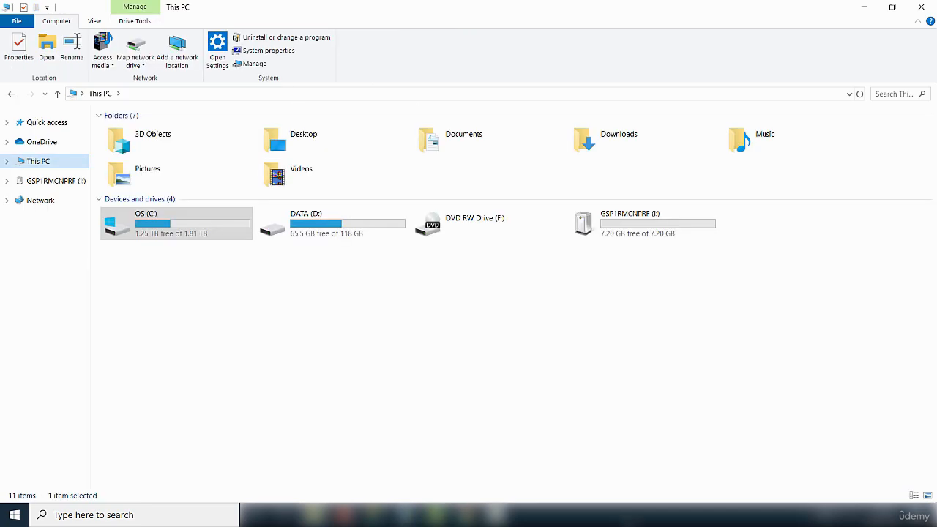
Paste the cut backup file into C:\Program Files\Microsoft SQL Server\MSSQL15.SQLSERVER2019\MSSQL\Backup.
{"action": "double_click", "coordinate": [155, 227]}
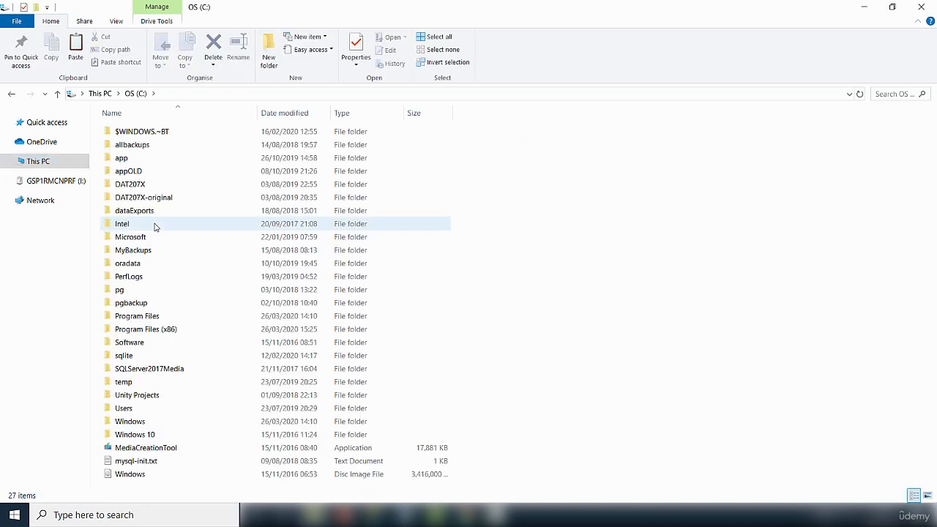
{"action": "double_click", "coordinate": [137, 316]}
{"action": "scroll", "coordinate": [225, 237], "scroll_direction": "down", "scroll_amount": 1}
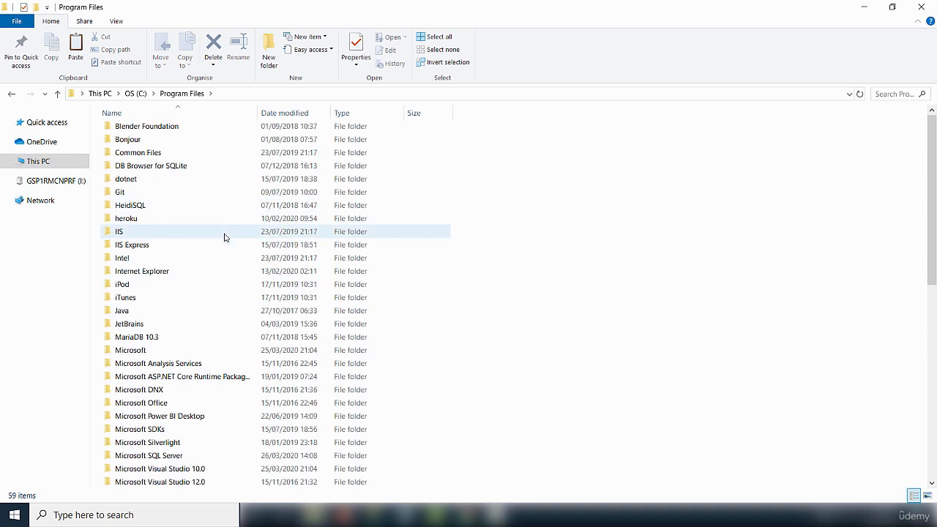
{"action": "scroll", "coordinate": [225, 237], "scroll_direction": "down", "scroll_amount": 2}
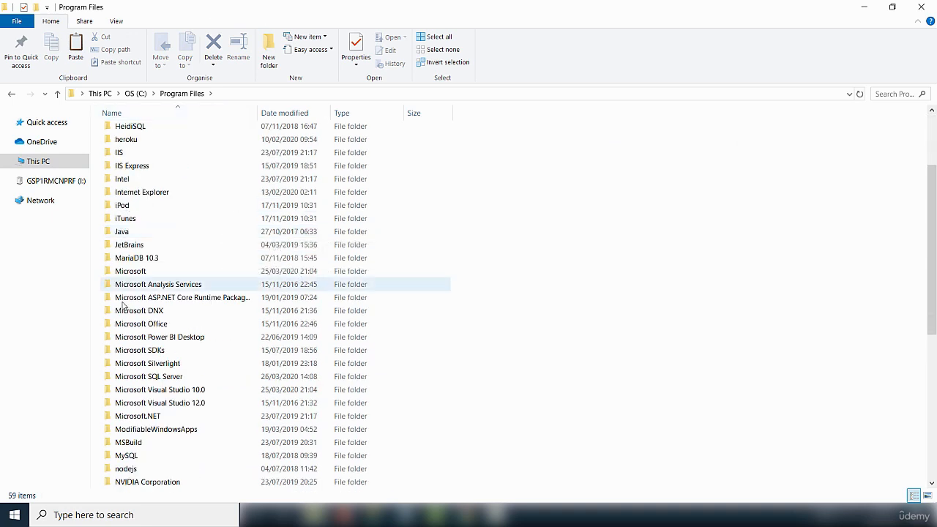
{"action": "double_click", "coordinate": [149, 379]}
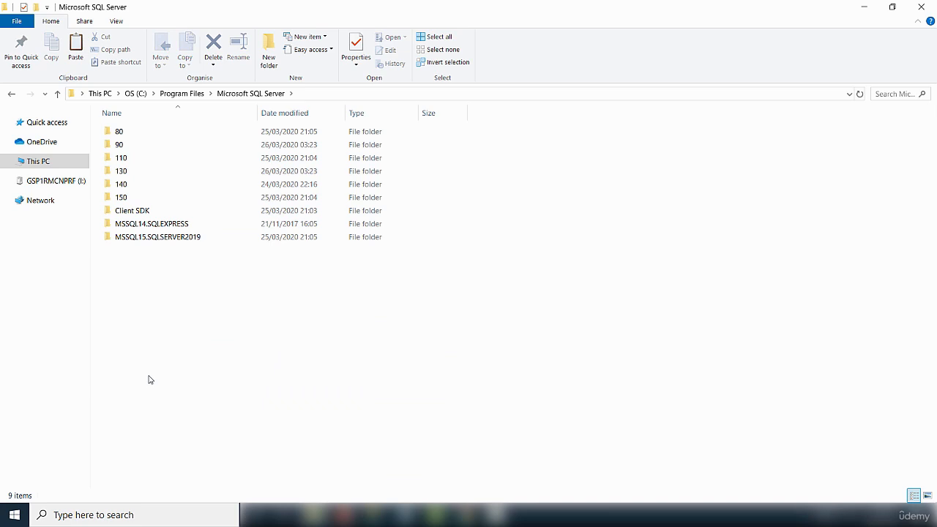
{"action": "double_click", "coordinate": [176, 243]}
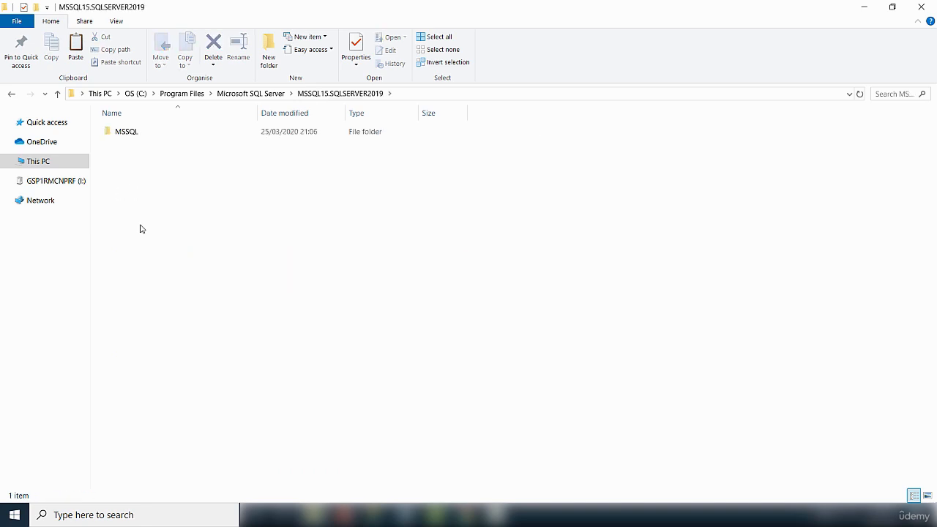
{"action": "double_click", "coordinate": [130, 134]}
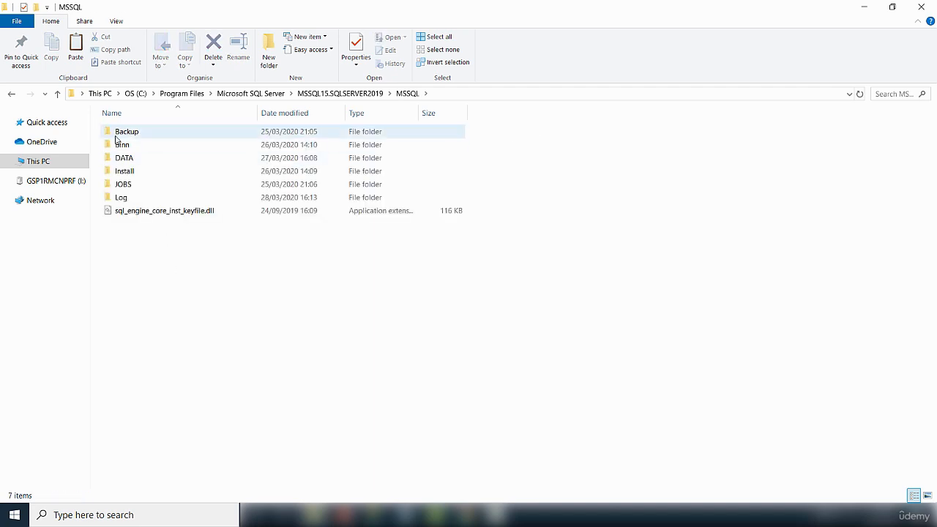
{"action": "double_click", "coordinate": [134, 135]}
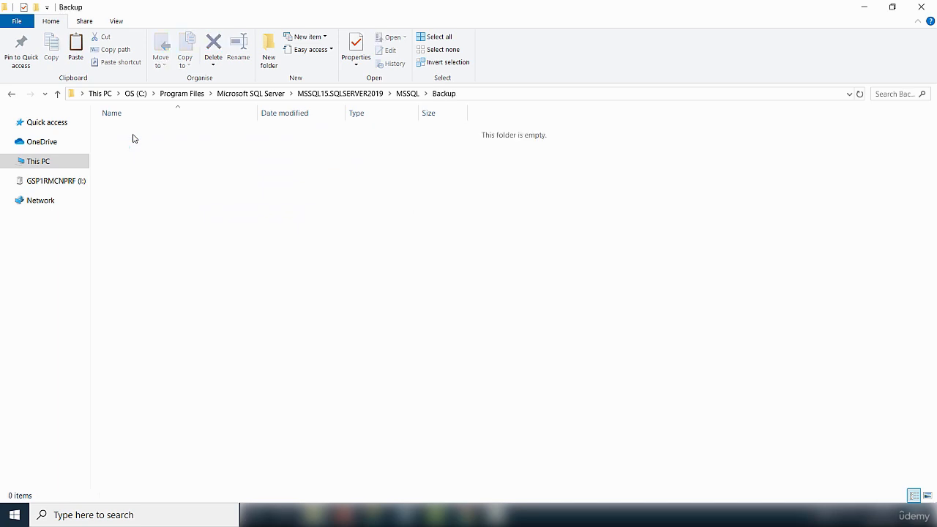
{"action": "right_click", "coordinate": [147, 178]}
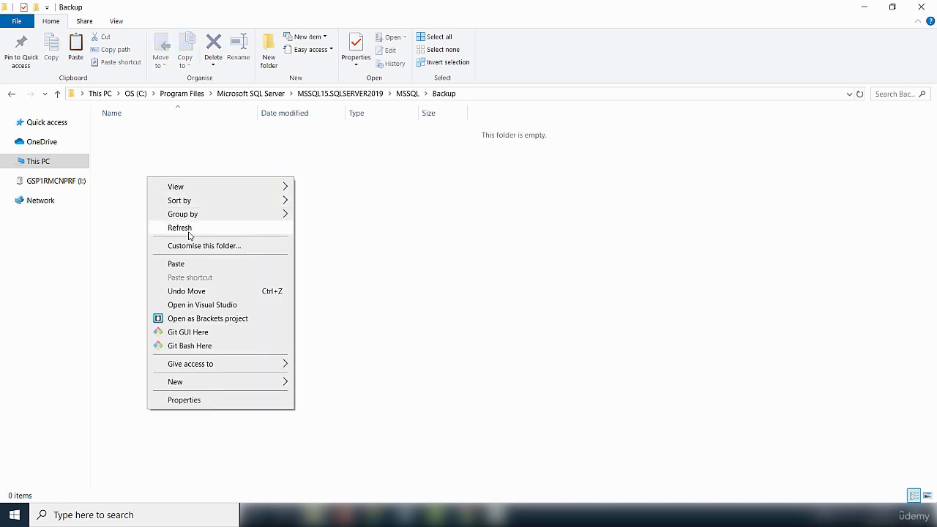
{"action": "left_click", "coordinate": [184, 263]}
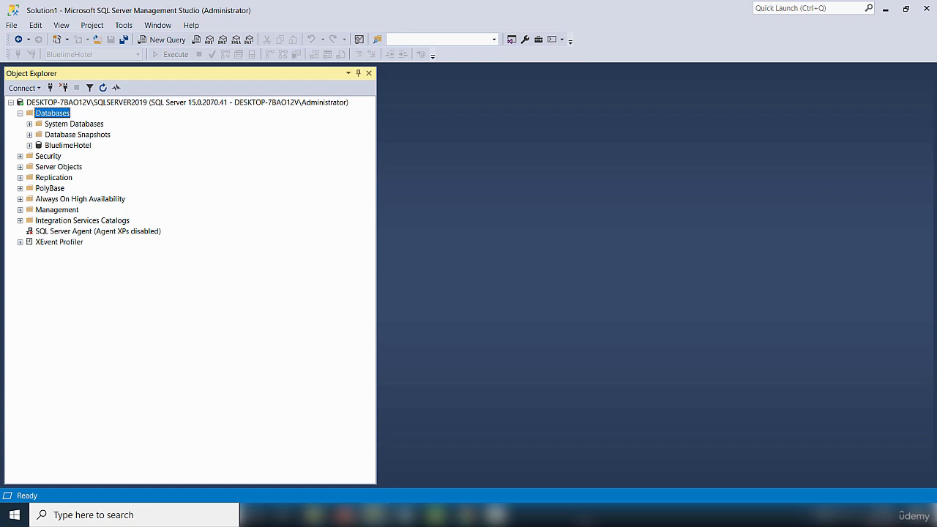
In SQL Server Management Studio, start a database restore on the SQLSERVER2019 instance with Device as the source.
{"action": "right_click", "coordinate": [53, 117]}
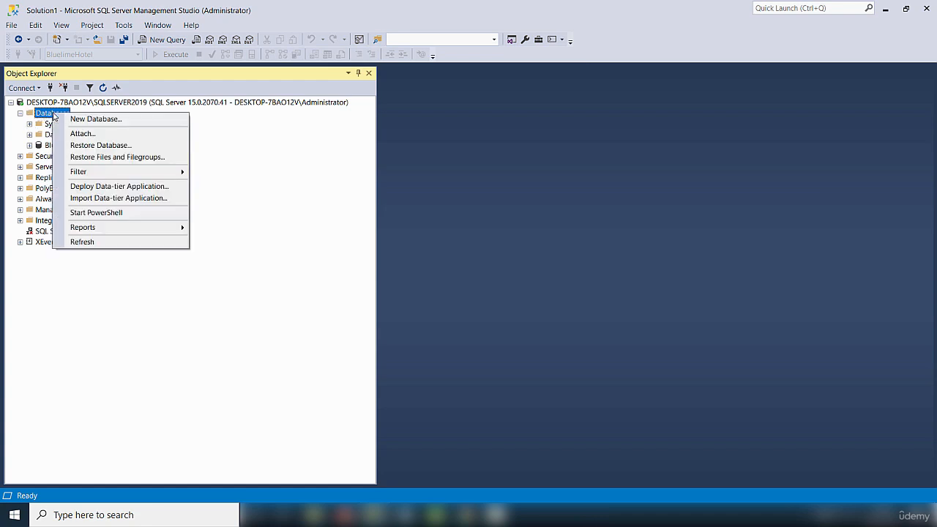
{"action": "left_click", "coordinate": [114, 151]}
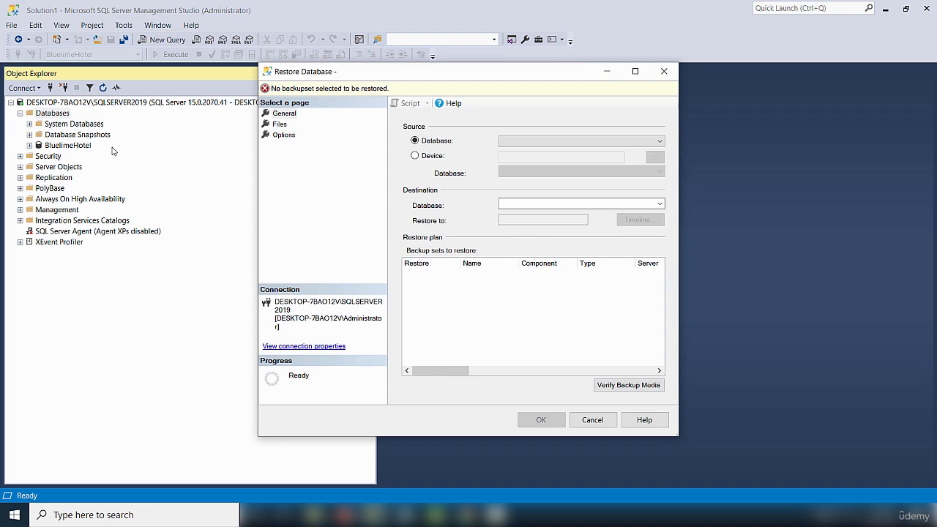
{"action": "left_click", "coordinate": [415, 156]}
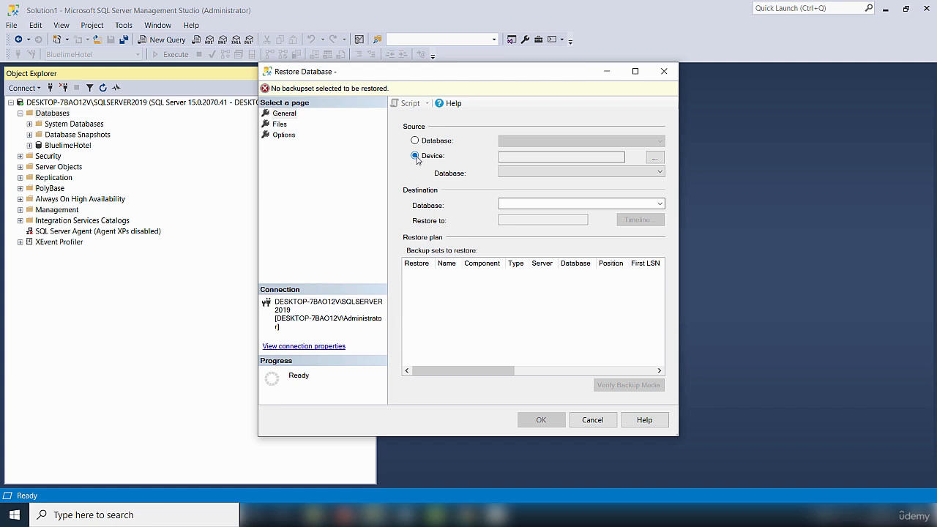
Add AdventureWorks2016.bak from the Backup folder as the restore's backup media, keeping the media type File.
{"action": "left_click", "coordinate": [655, 158]}
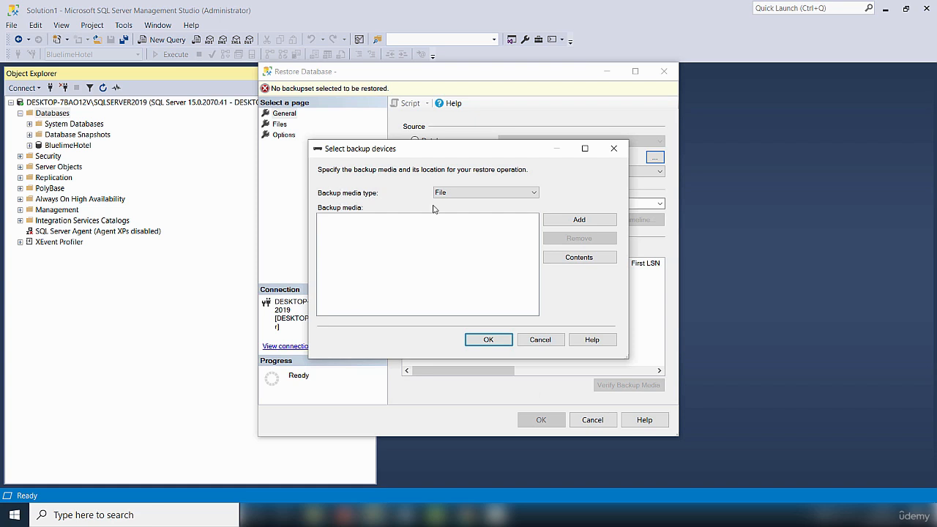
{"action": "left_click", "coordinate": [536, 195]}
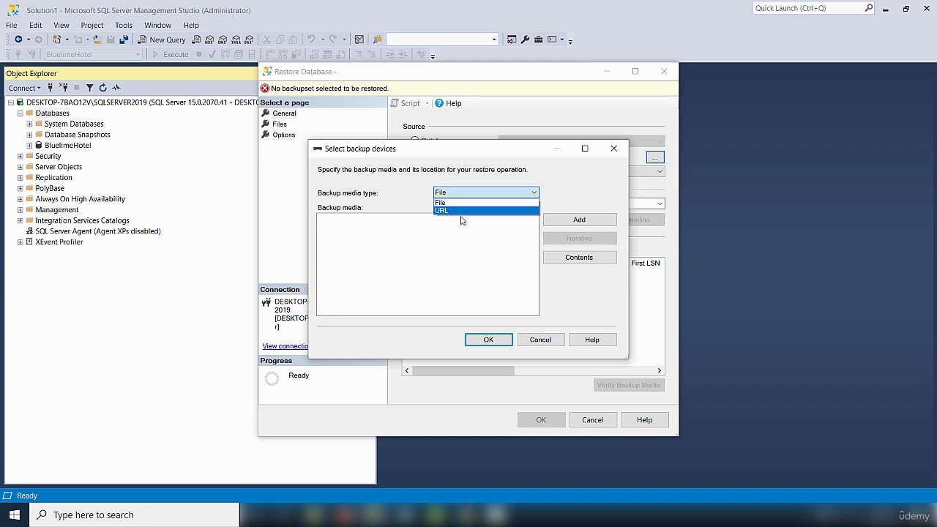
{"action": "left_click", "coordinate": [584, 196]}
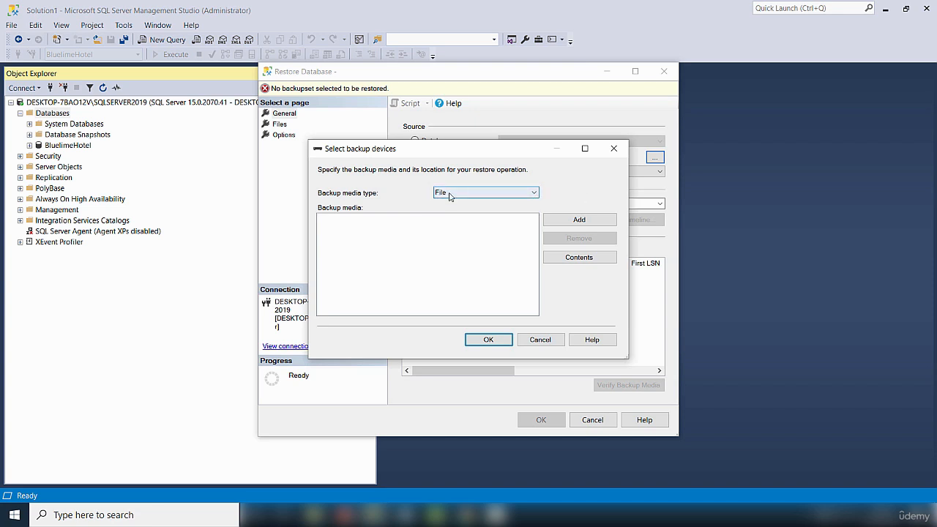
{"action": "left_click", "coordinate": [579, 220]}
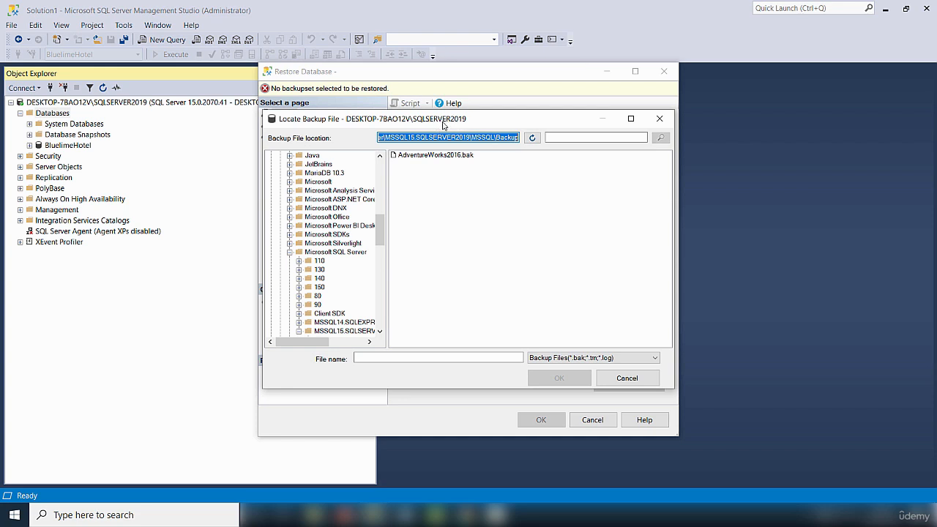
{"action": "left_click", "coordinate": [438, 157]}
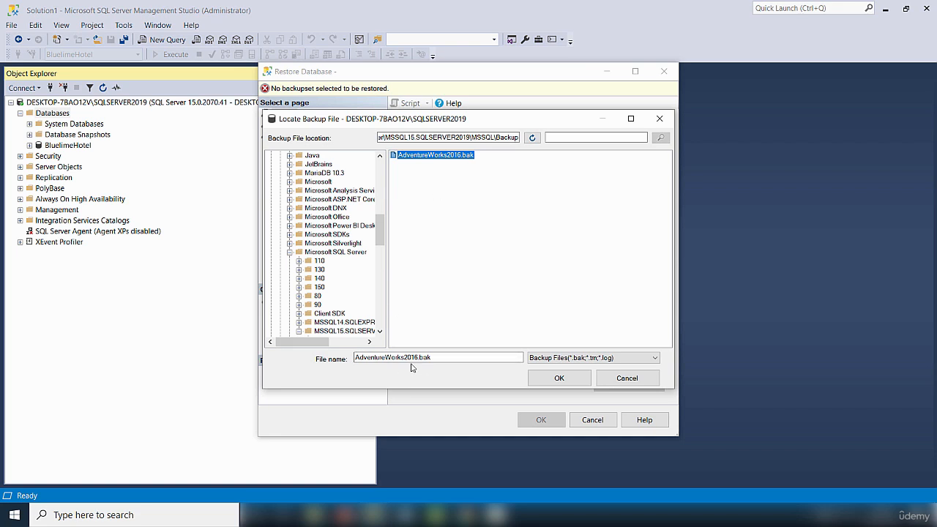
{"action": "left_click", "coordinate": [559, 380]}
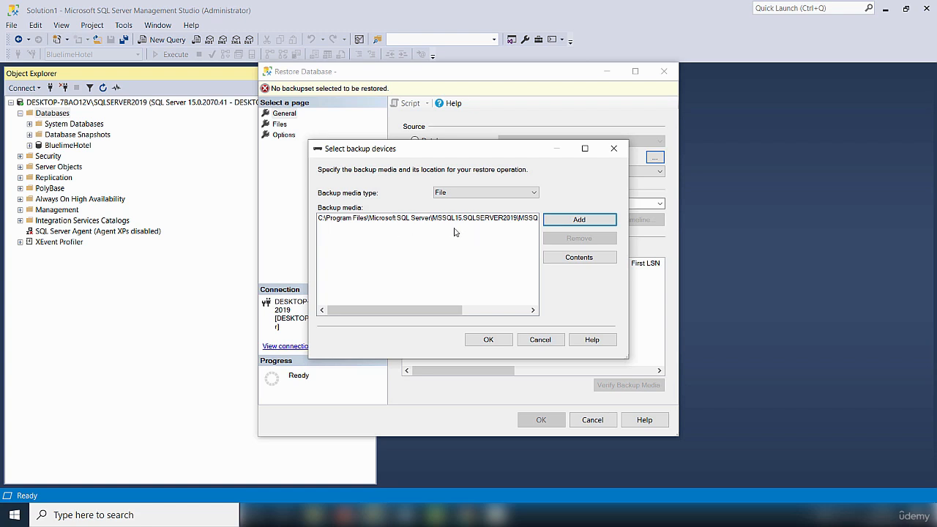
{"action": "left_click", "coordinate": [489, 341]}
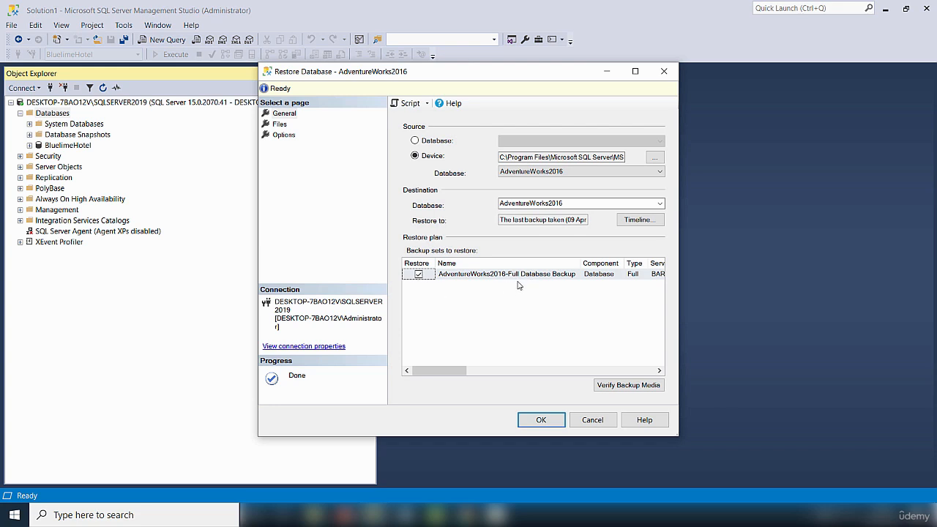
Run the restore of the AdventureWorks2016 full database backup and dismiss the completion message.
{"action": "left_click", "coordinate": [541, 421]}
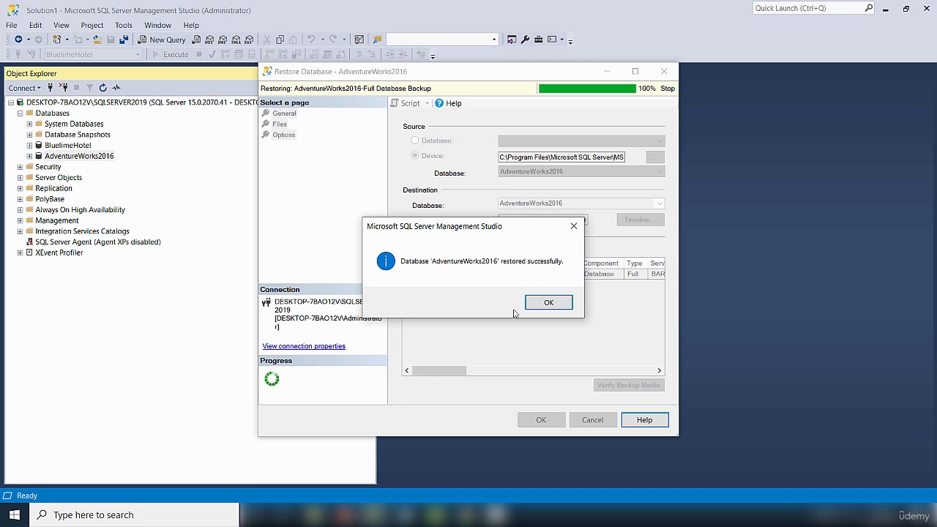
{"action": "left_click", "coordinate": [550, 304]}
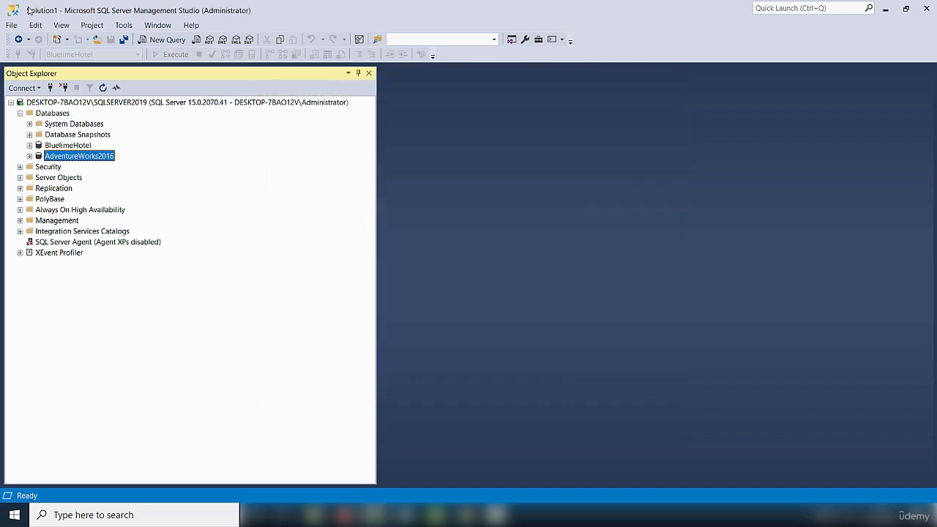
Examine the tables of the restored AdventureWorks2016 database, then collapse the database in the object tree.
{"action": "left_click", "coordinate": [30, 156]}
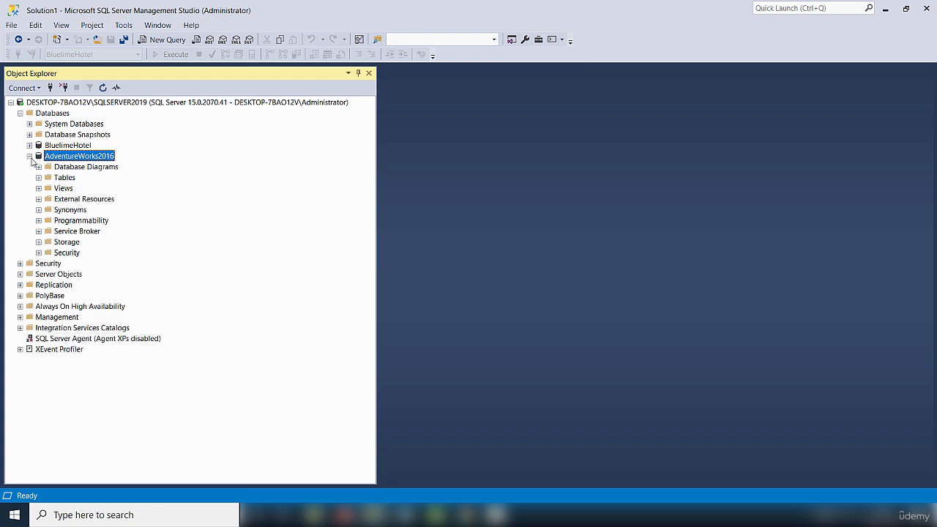
{"action": "left_click", "coordinate": [38, 178]}
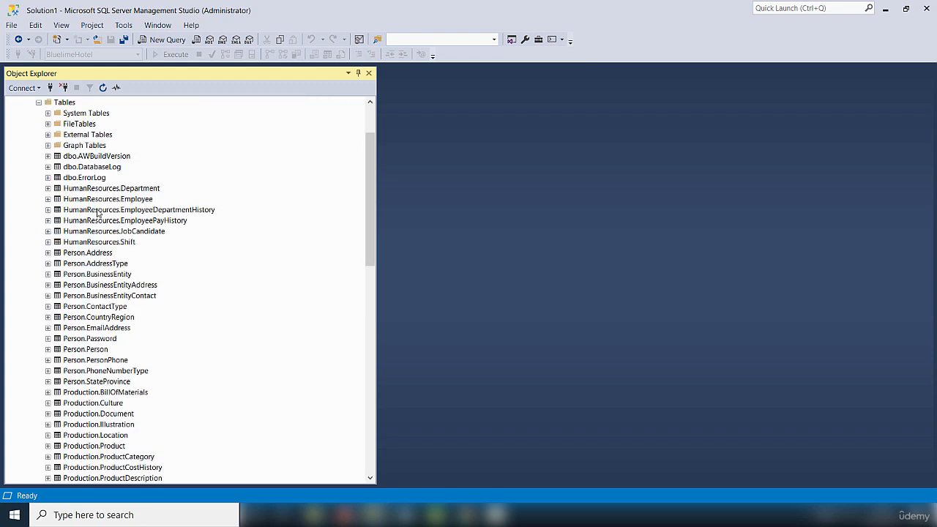
{"action": "scroll", "coordinate": [89, 327], "scroll_direction": "down", "scroll_amount": 3}
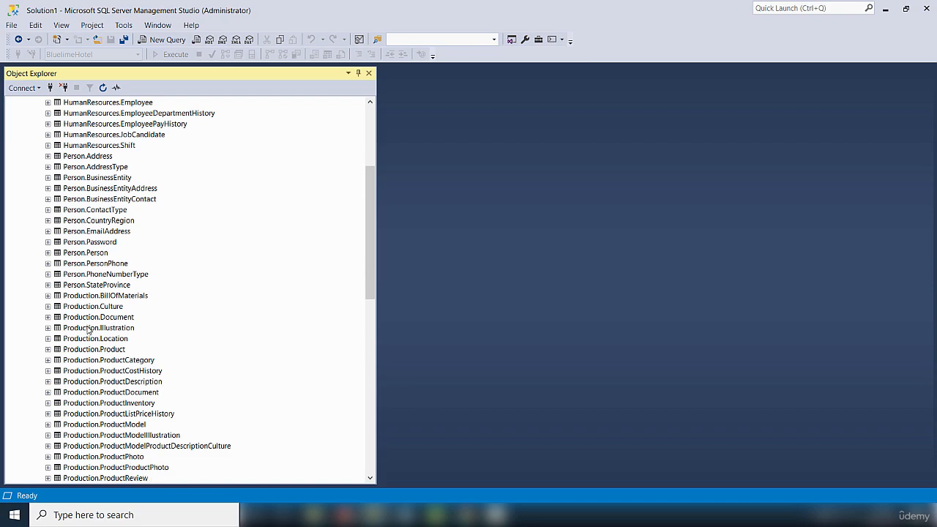
{"action": "scroll", "coordinate": [88, 331], "scroll_direction": "down", "scroll_amount": 4}
{"action": "scroll", "coordinate": [80, 328], "scroll_direction": "up", "scroll_amount": 9}
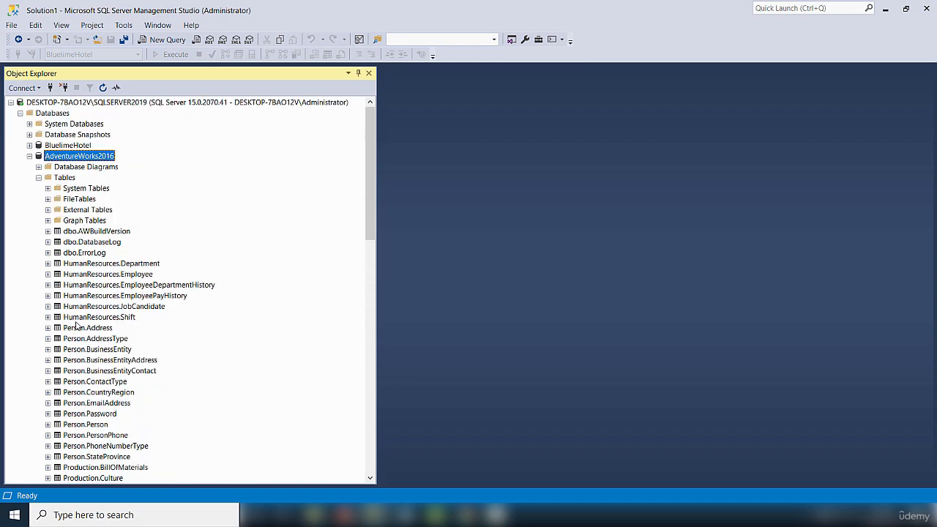
{"action": "left_click", "coordinate": [29, 156]}
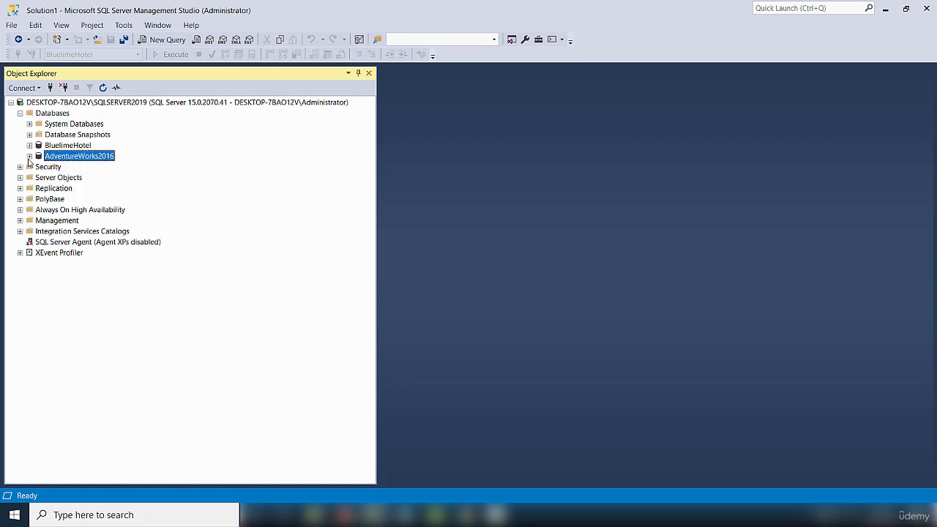